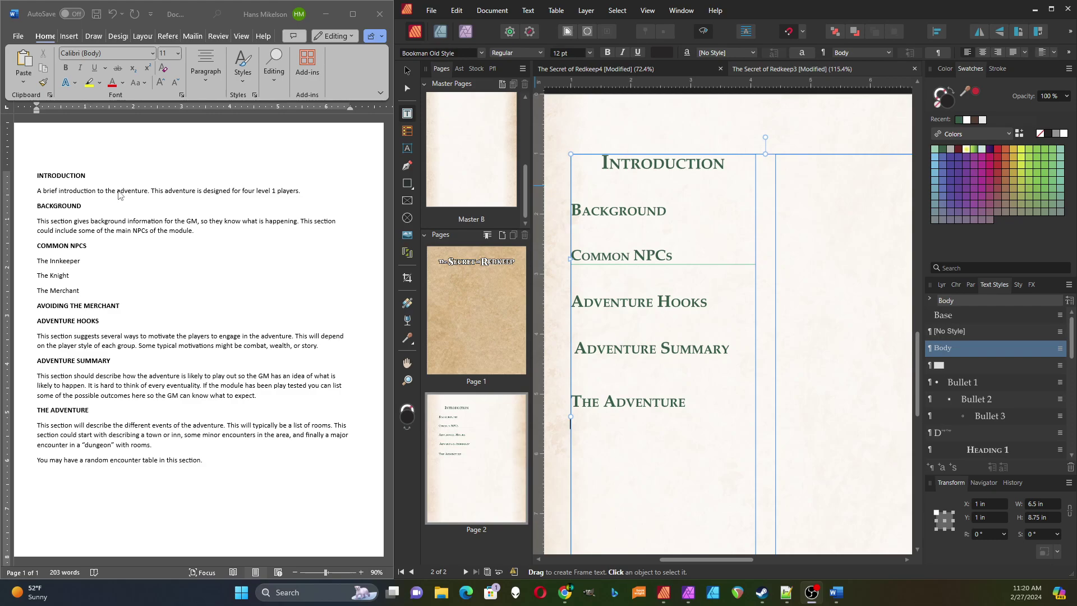
# - Copy the Introduction paragraph from the Word draft under the Introduction heading
pyautogui.moveTo(38, 190); pyautogui.dragTo(301, 190)
pyautogui.hotkey('ctrl', 'c')
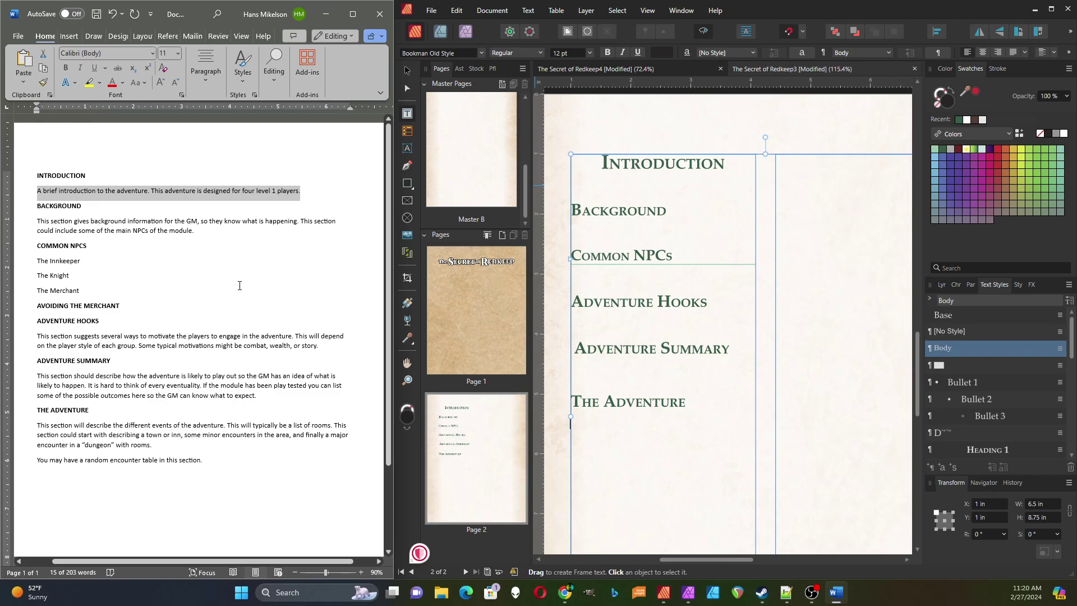
pyautogui.click(618, 190)
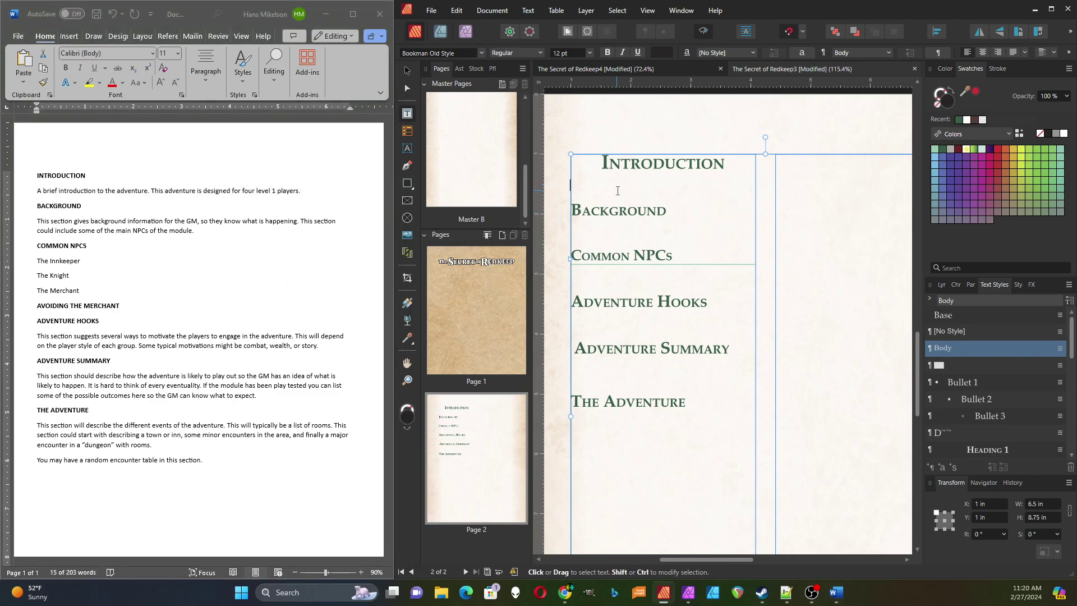
pyautogui.hotkey('ctrl', 'v')
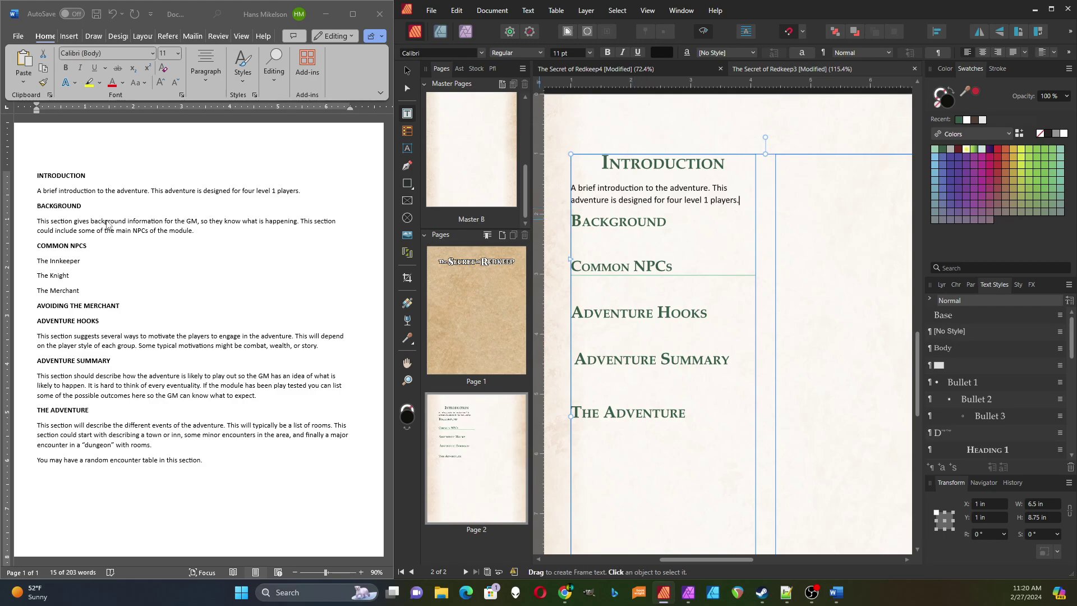
# - Copy the Background paragraph from the Word draft under the Background heading
pyautogui.moveTo(38, 220); pyautogui.dragTo(194, 235)
pyautogui.hotkey('ctrl', 'c')
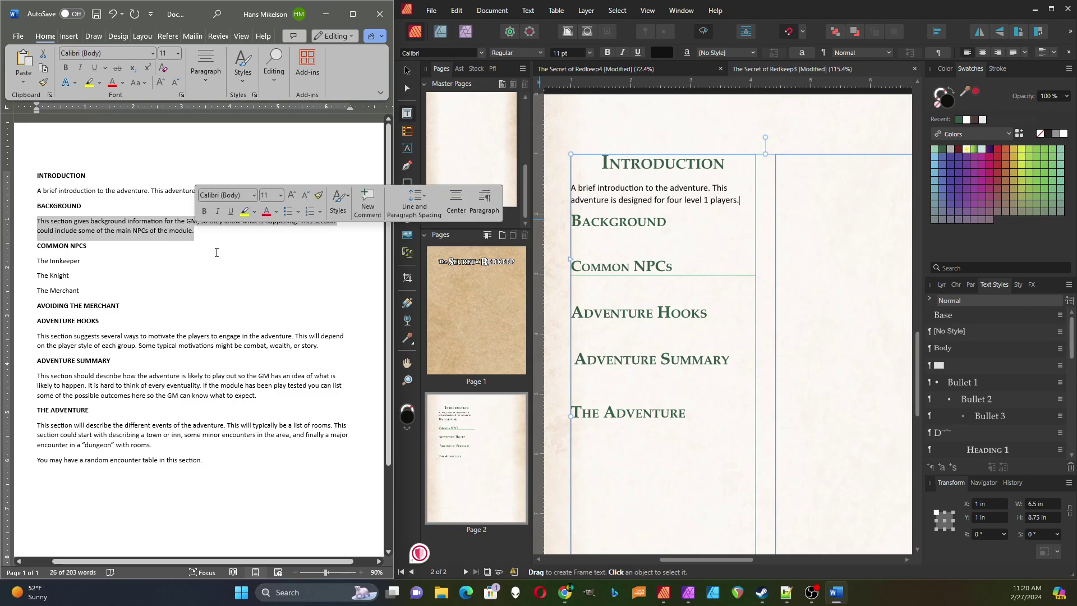
pyautogui.click(610, 240)
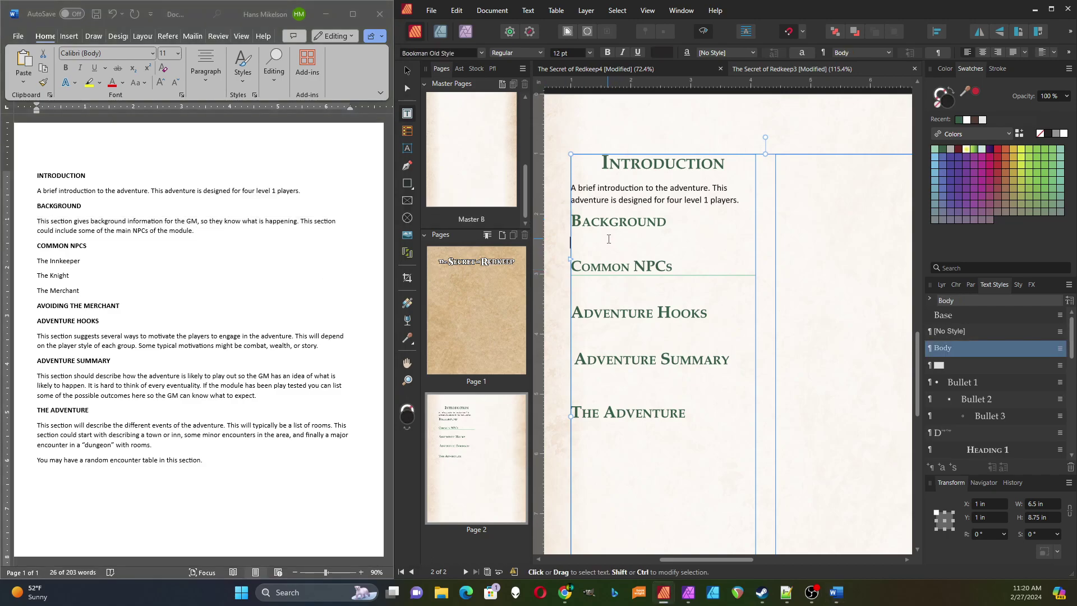
pyautogui.hotkey('ctrl', 'v')
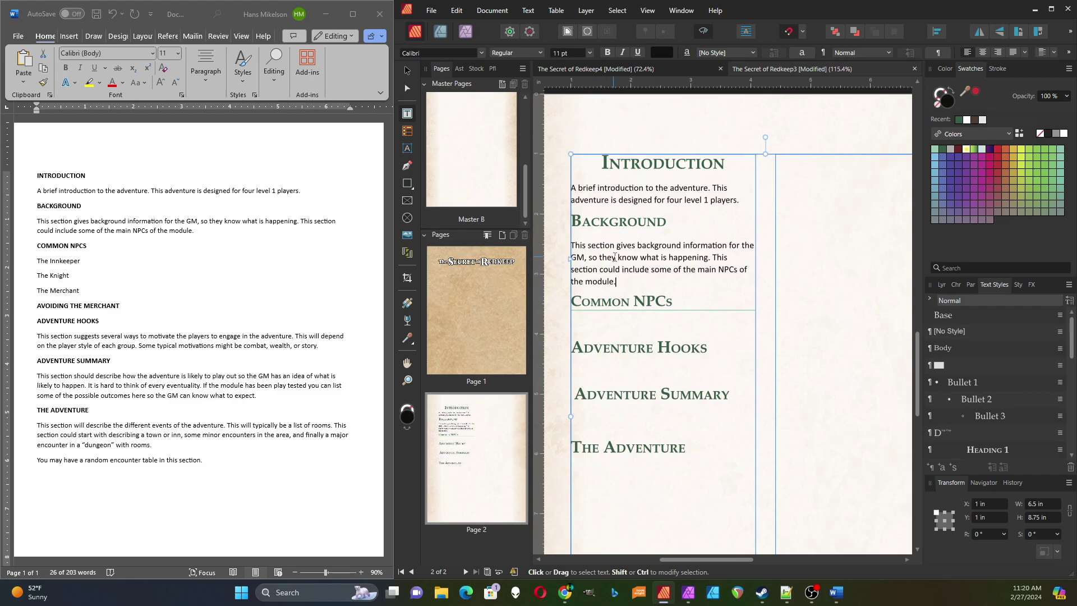
# - List The Innkeeper, The Knight and The Merchant on separate lines under Common NPCs
pyautogui.click(599, 326)
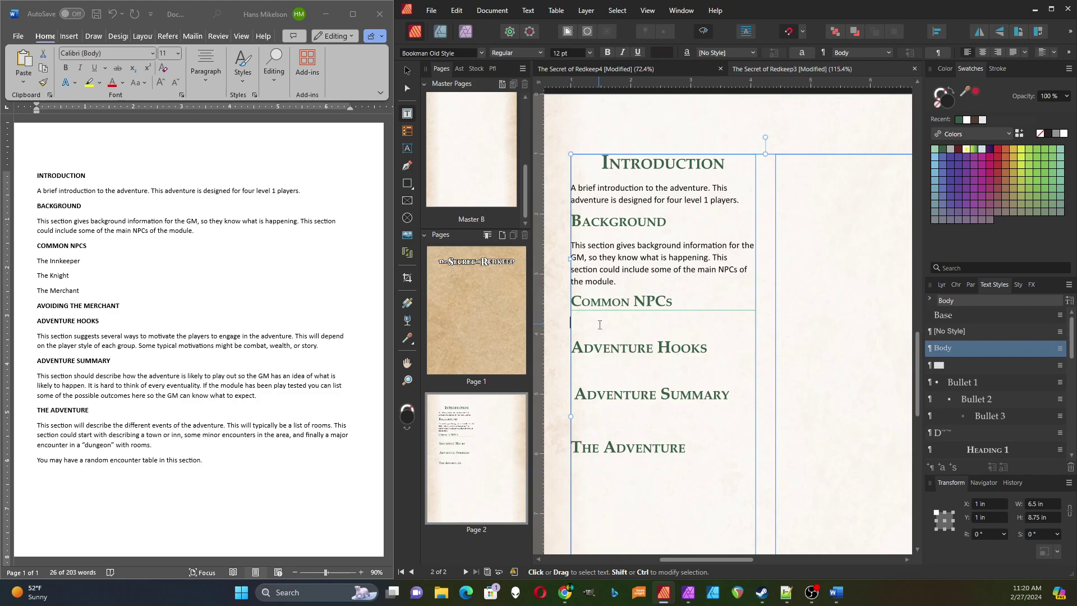
pyautogui.write('The Innkeeper')
pyautogui.press('Return')
pyautogui.write('The ')
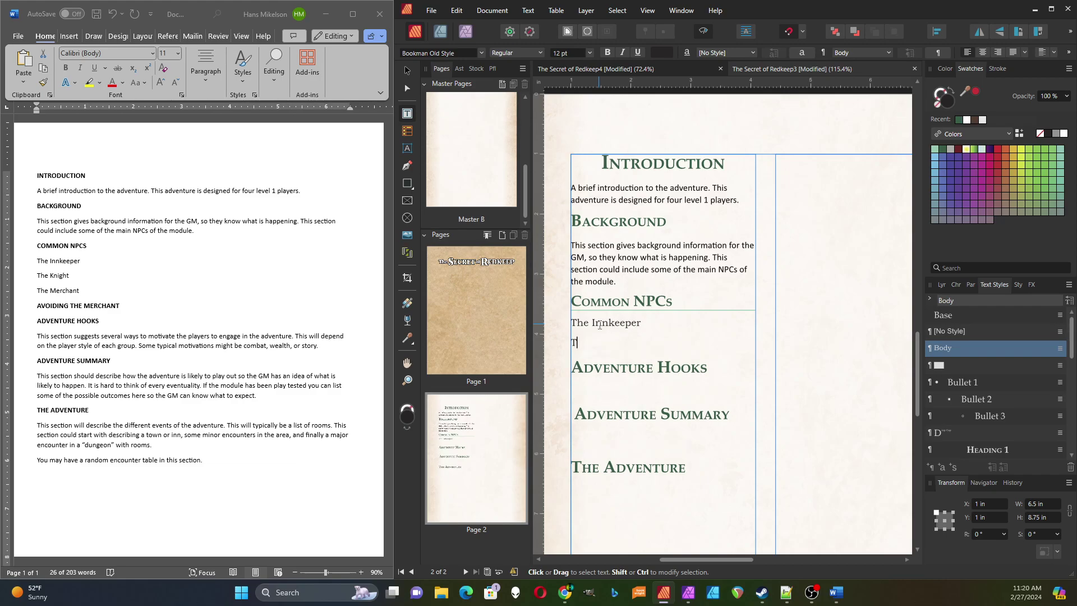
pyautogui.write('Knight')
pyautogui.press('Return')
pyautogui.write('T')
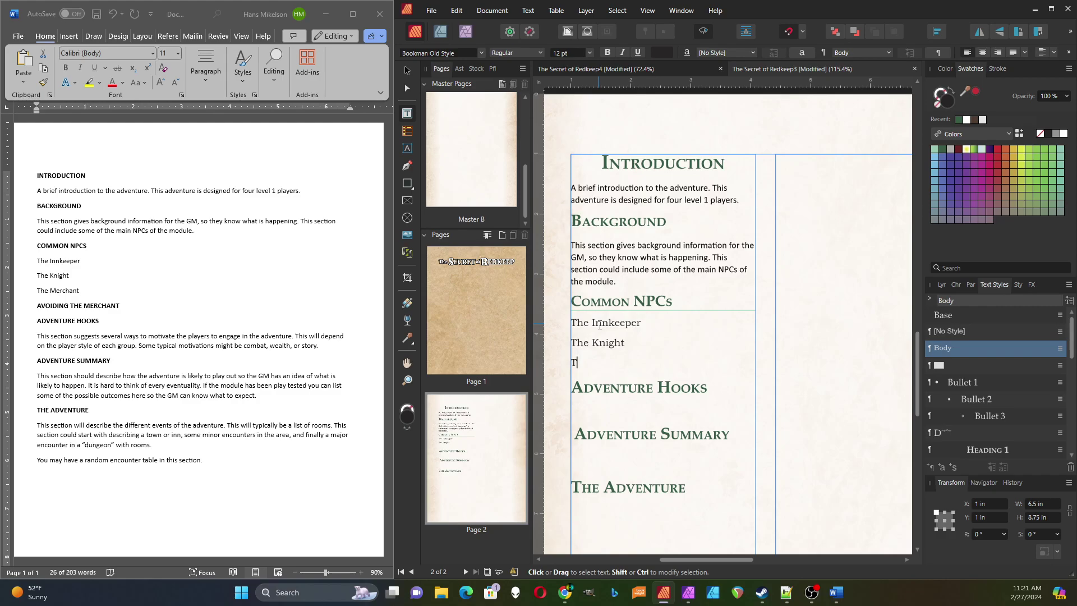
pyautogui.write('he Merchant')
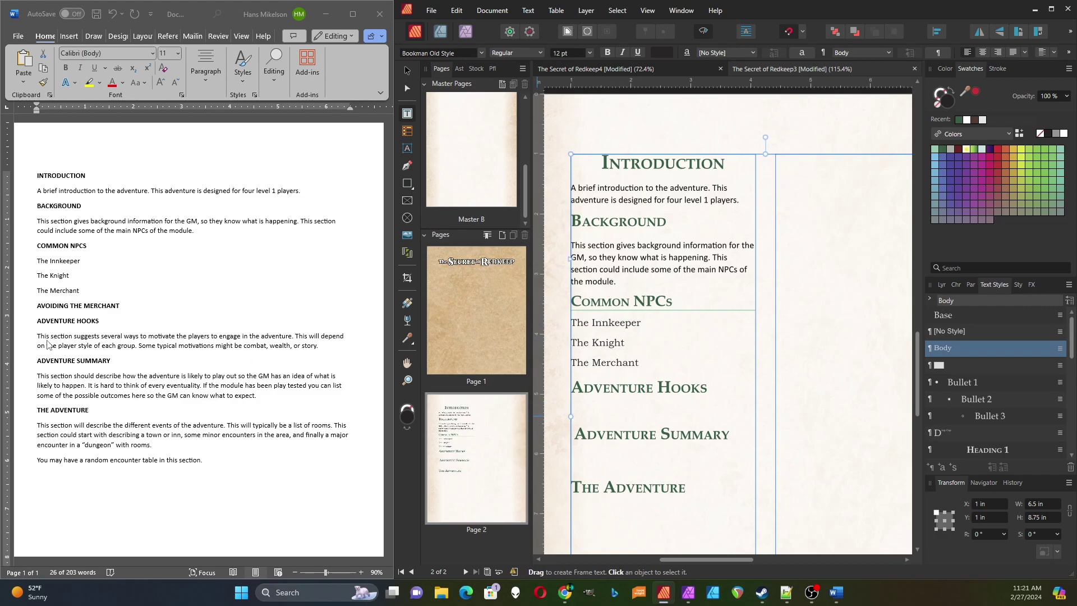
# - Paste the Adventure Hooks paragraph from Word beneath its heading
pyautogui.hotkey('alt', 'Tab')
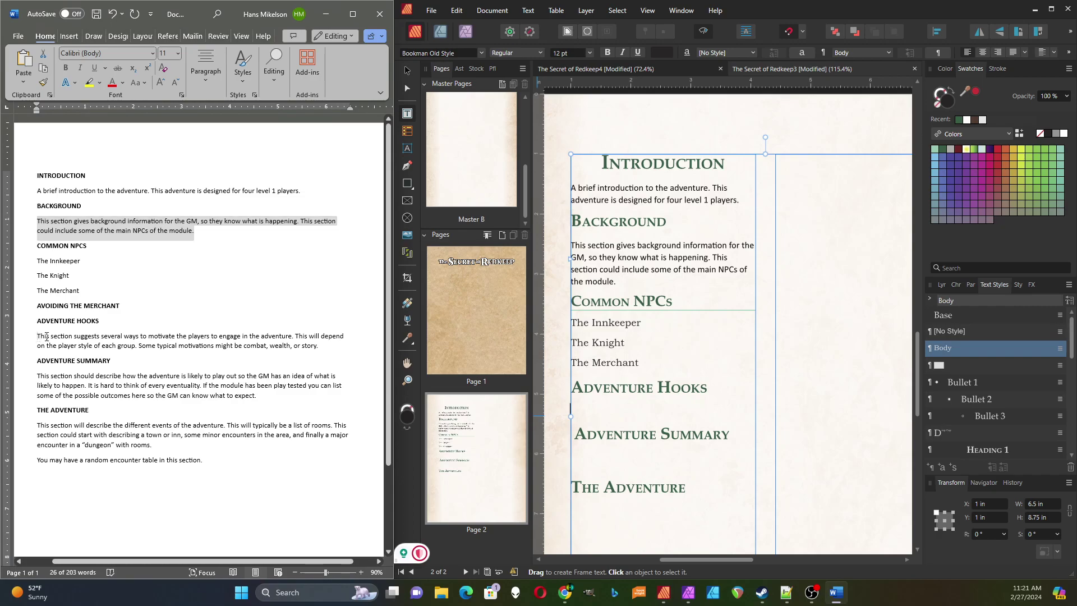
pyautogui.moveTo(47, 337); pyautogui.dragTo(320, 344)
pyautogui.hotkey('ctrl', 'c')
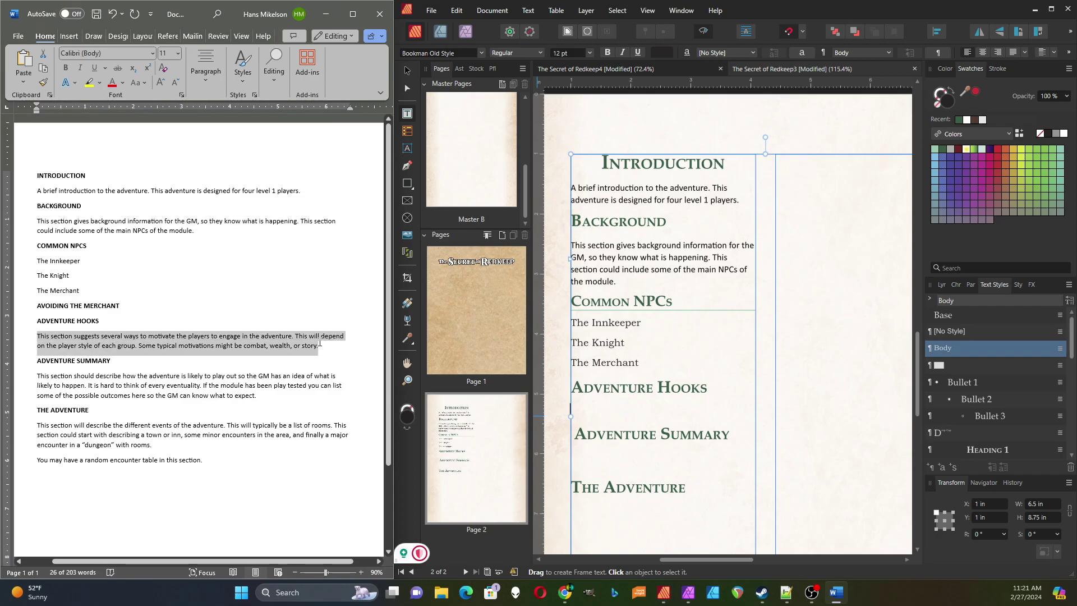
pyautogui.hotkey('alt', 'Tab')
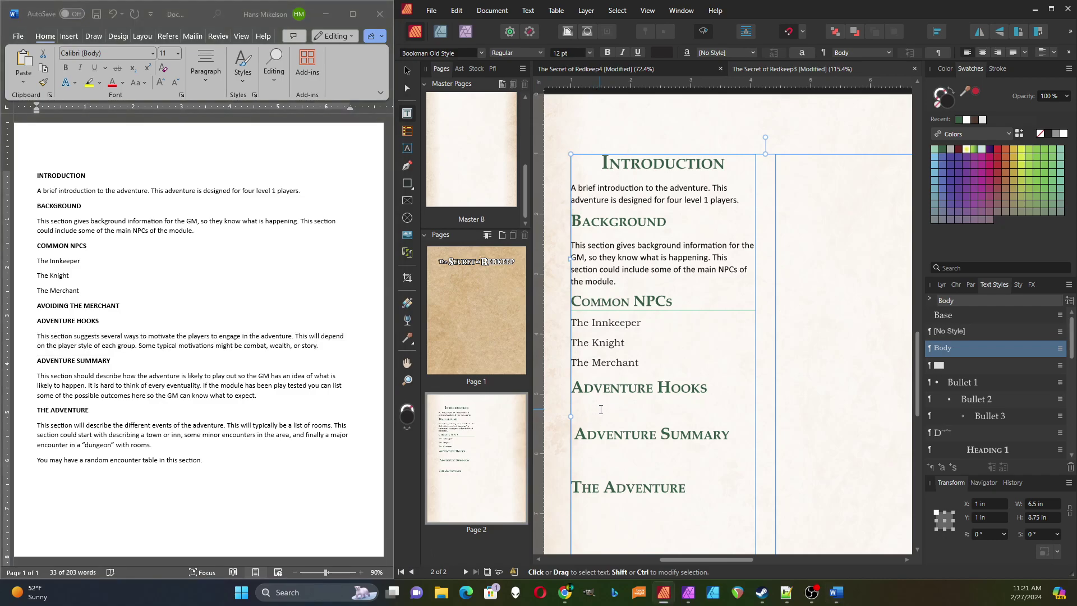
pyautogui.hotkey('ctrl', 'v')
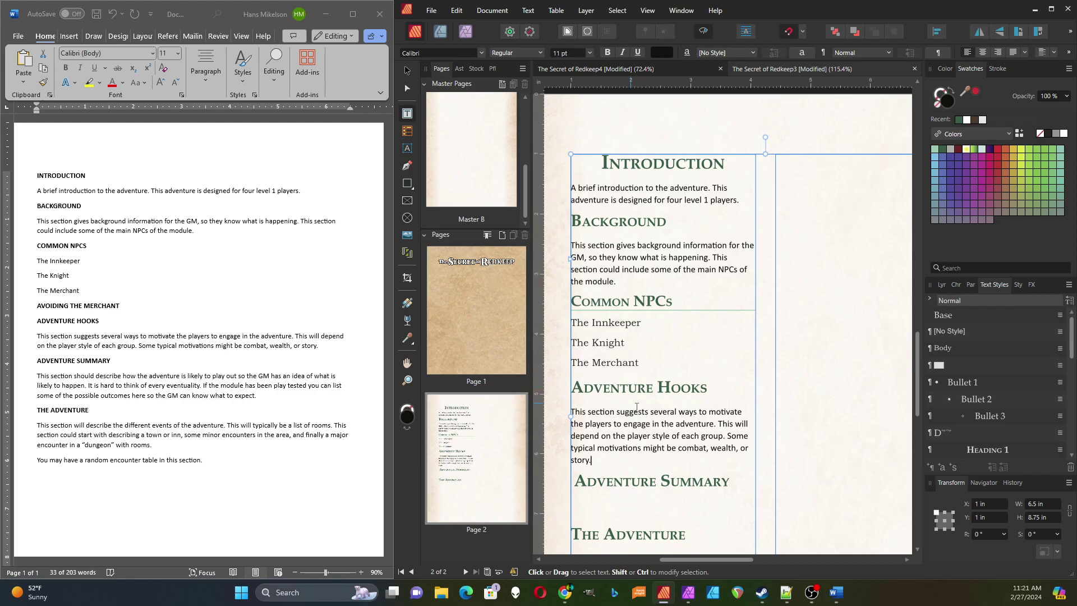
# - Remove the stray space so the Adventure Summary heading starts flush left
pyautogui.scroll(-3, 636, 406)
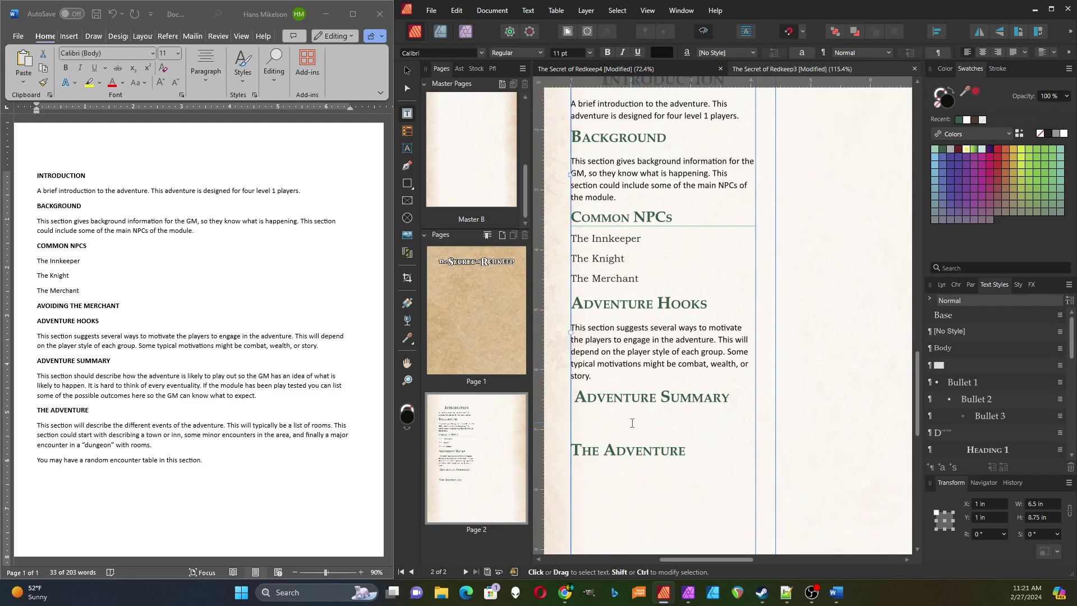
pyautogui.click(632, 423)
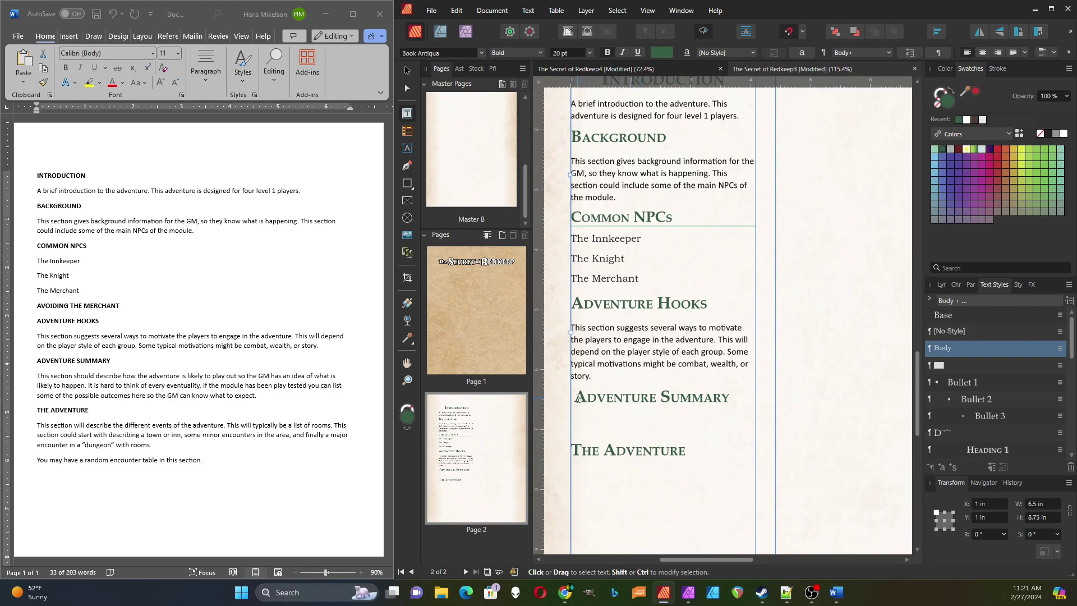
pyautogui.click(578, 400)
pyautogui.press('BackSpace')
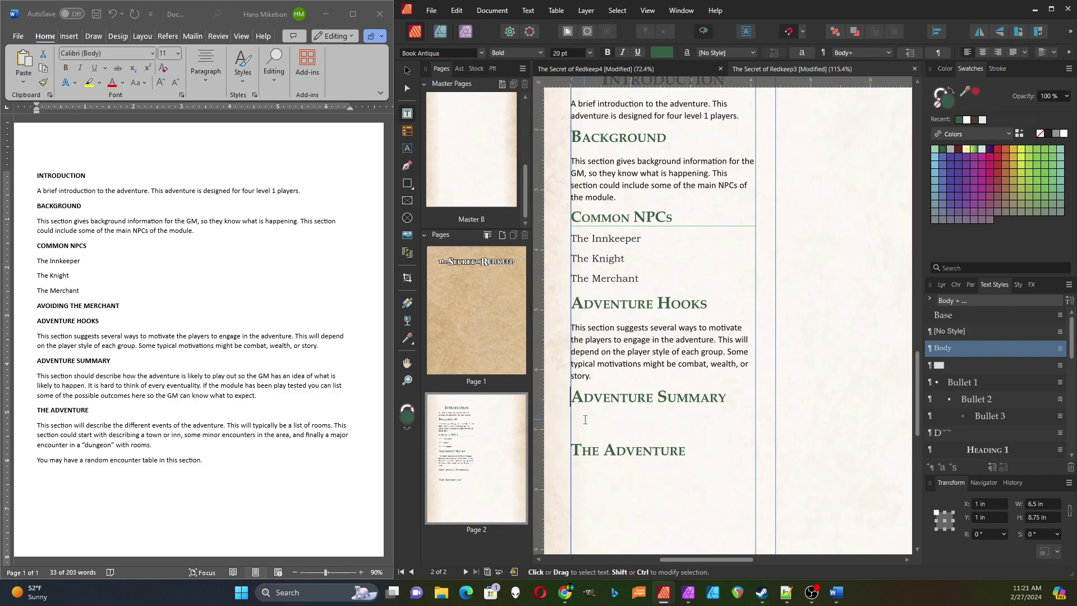
# - Paste the Adventure Summary paragraph from the Word draft below its heading
pyautogui.click(592, 420)
pyautogui.hotkey('alt', 'Tab')
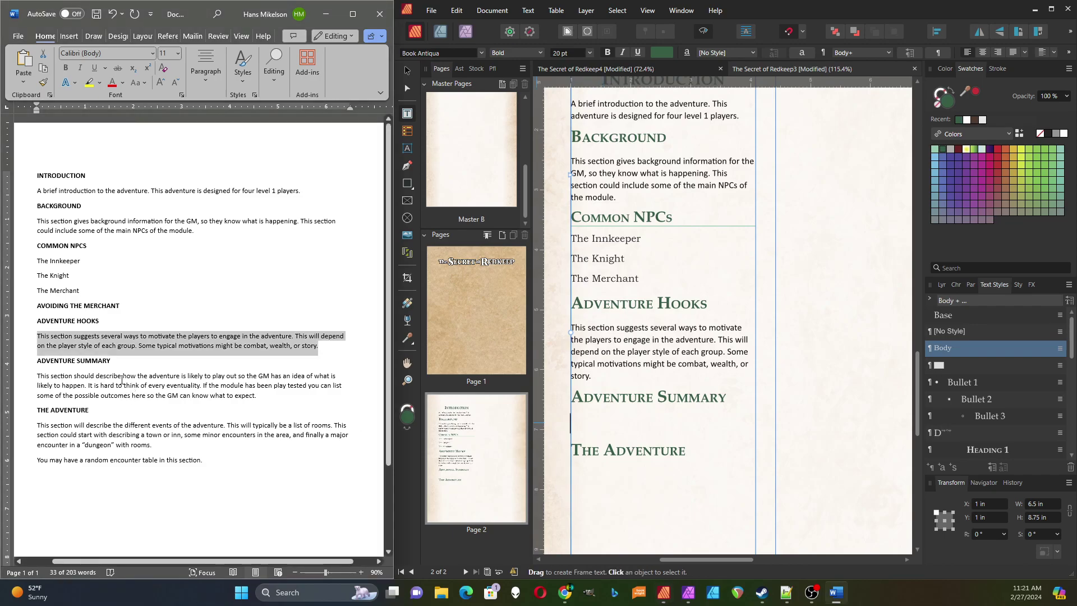
pyautogui.click(53, 378)
pyautogui.moveTo(37, 376); pyautogui.dragTo(249, 405)
pyautogui.hotkey('ctrl', 'c')
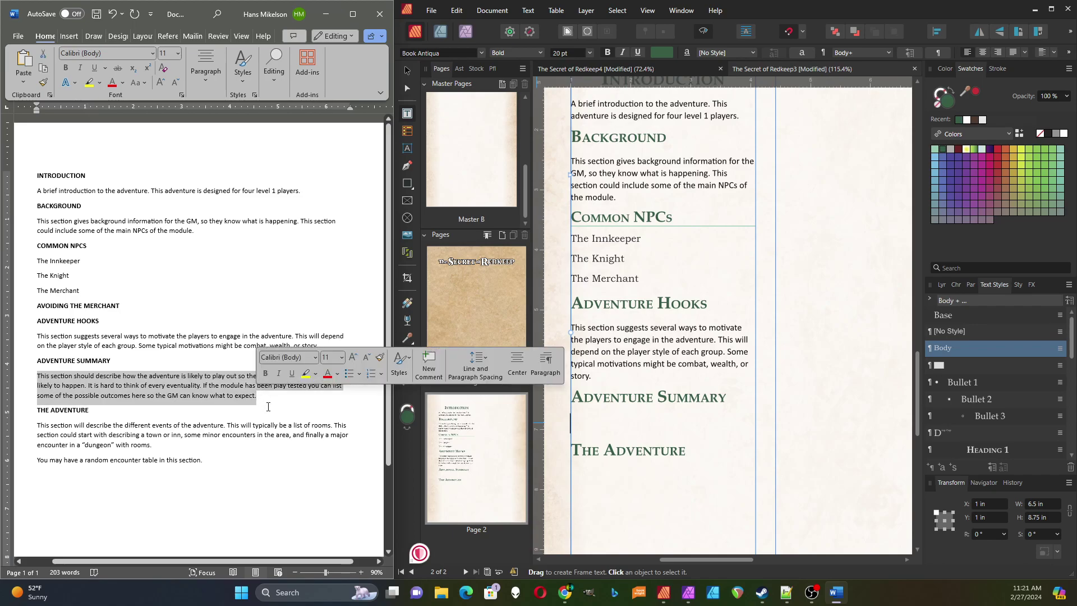
pyautogui.click(591, 424)
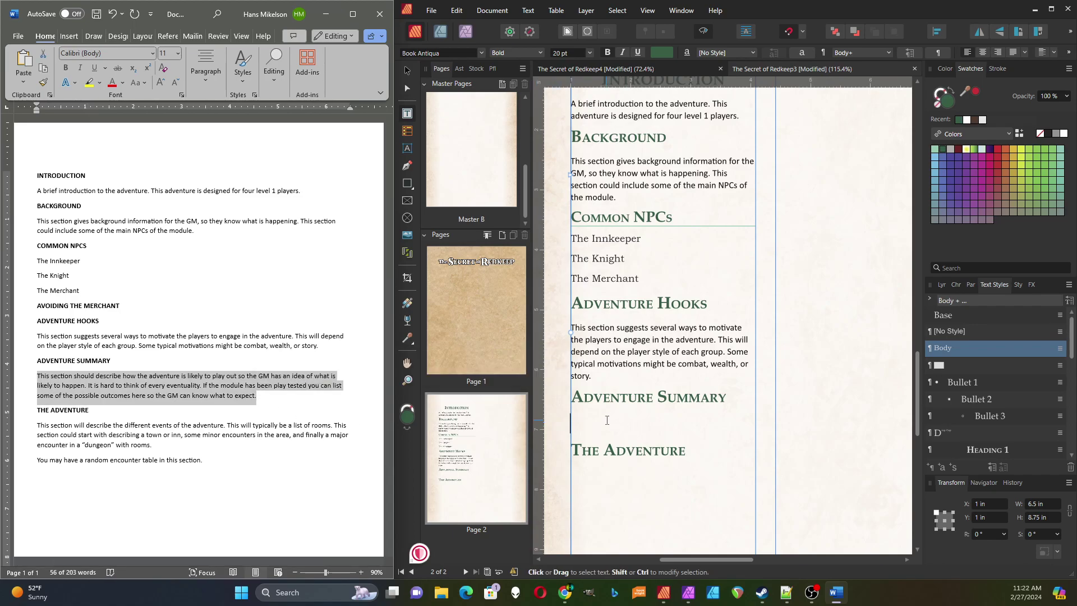
pyautogui.hotkey('ctrl', 'v')
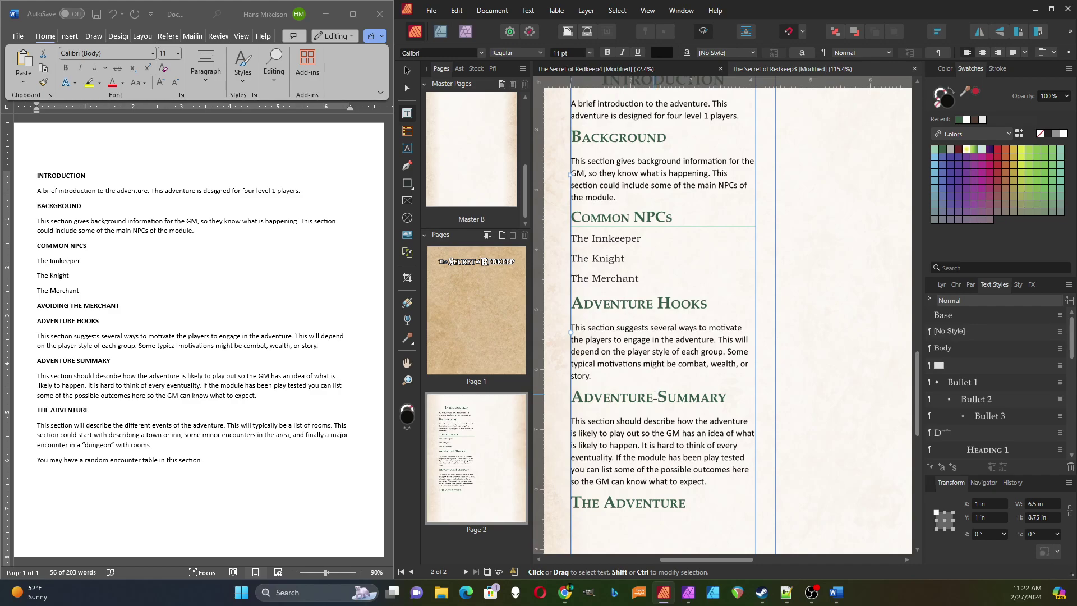
pyautogui.scroll(-3, 655, 396)
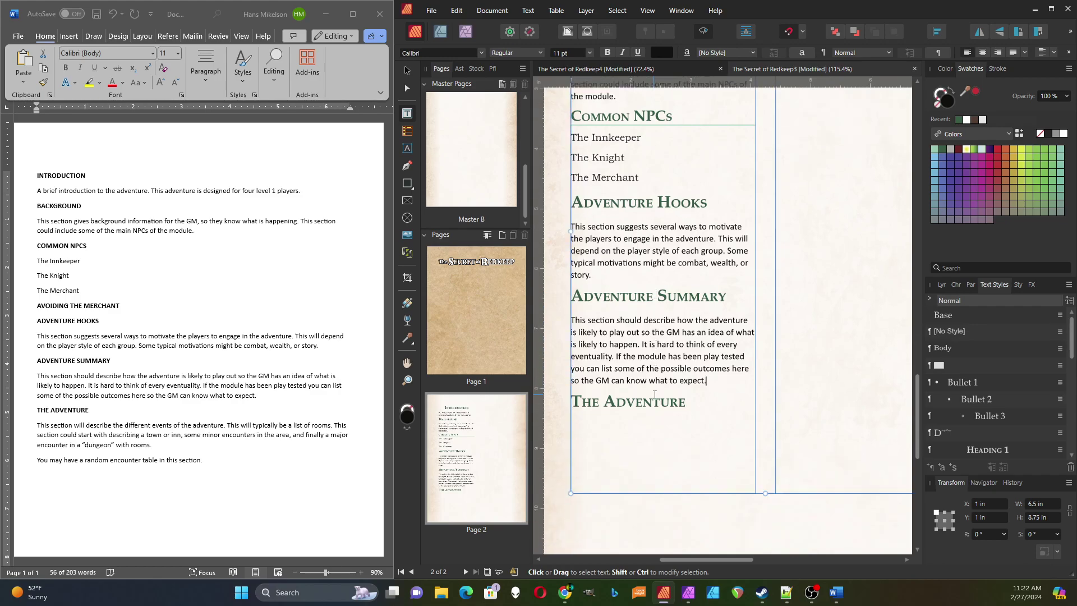
# - Copy The Adventure section text, including the random encounter sentence, from Word below The Adventure heading
pyautogui.click(73, 430)
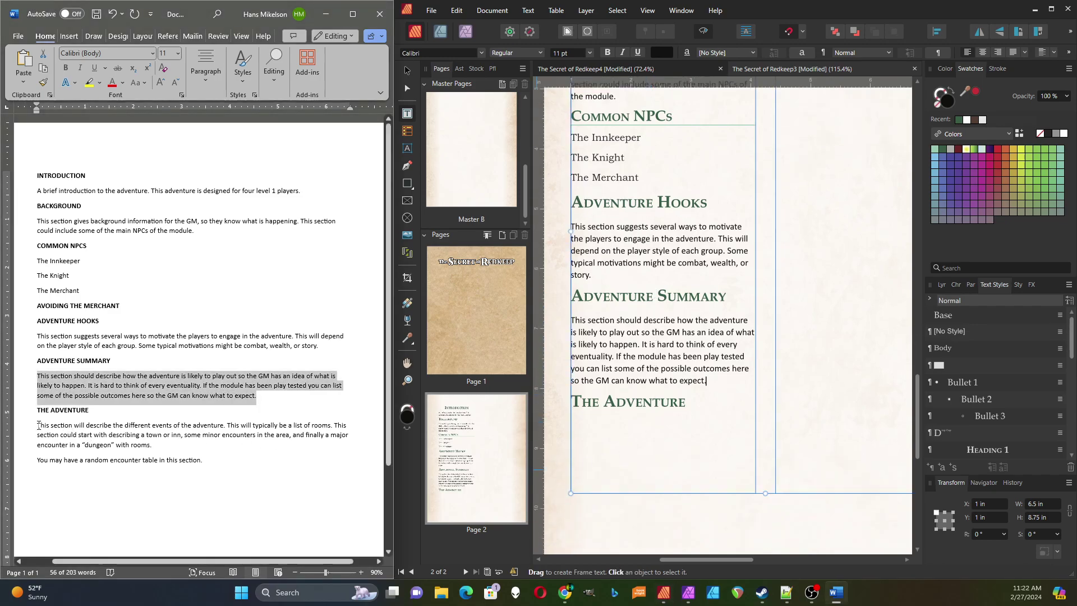
pyautogui.moveTo(37, 425); pyautogui.dragTo(202, 465)
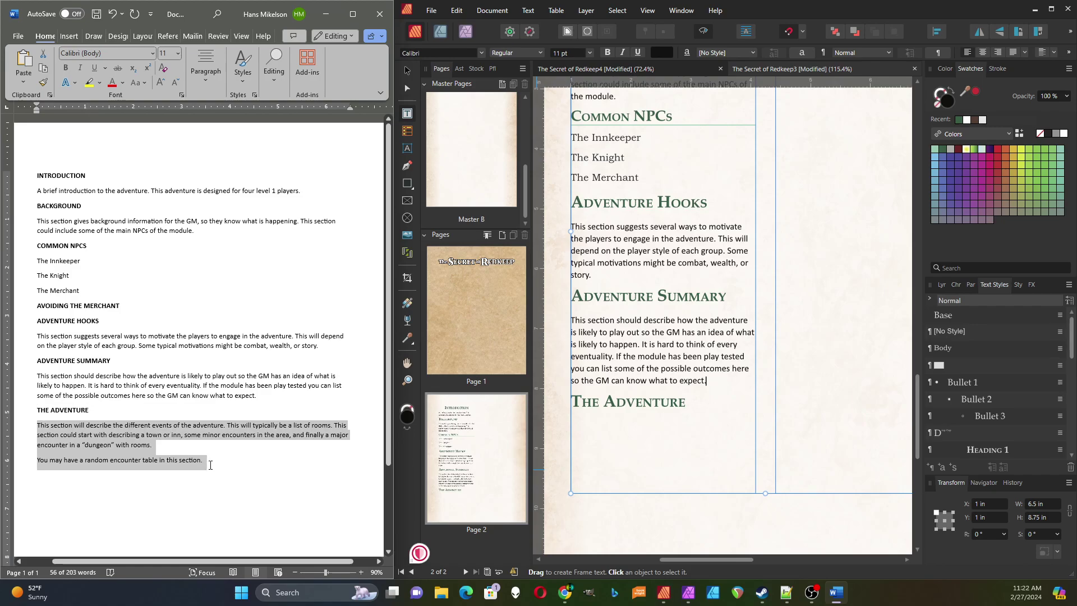
pyautogui.moveTo(205, 465); pyautogui.dragTo(218, 470)
pyautogui.hotkey('ctrl', 'c')
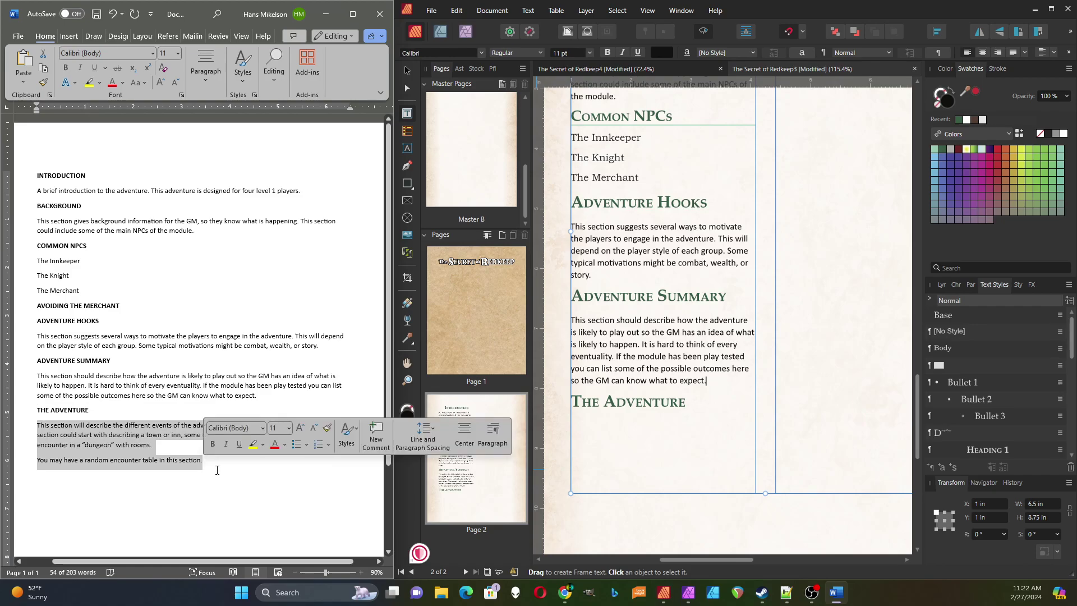
pyautogui.click(615, 433)
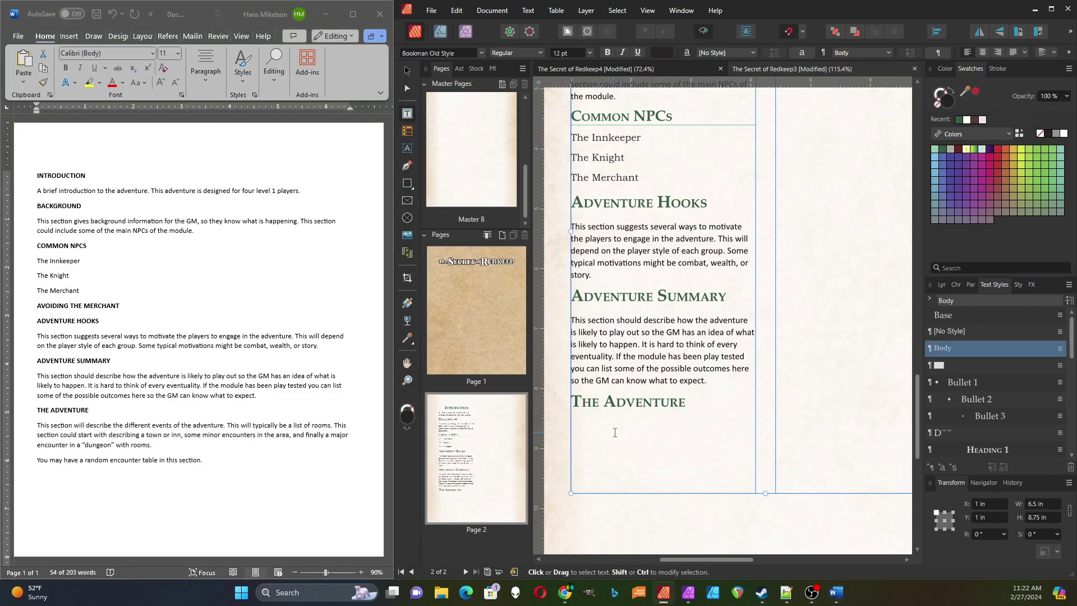
pyautogui.hotkey('ctrl', 'v')
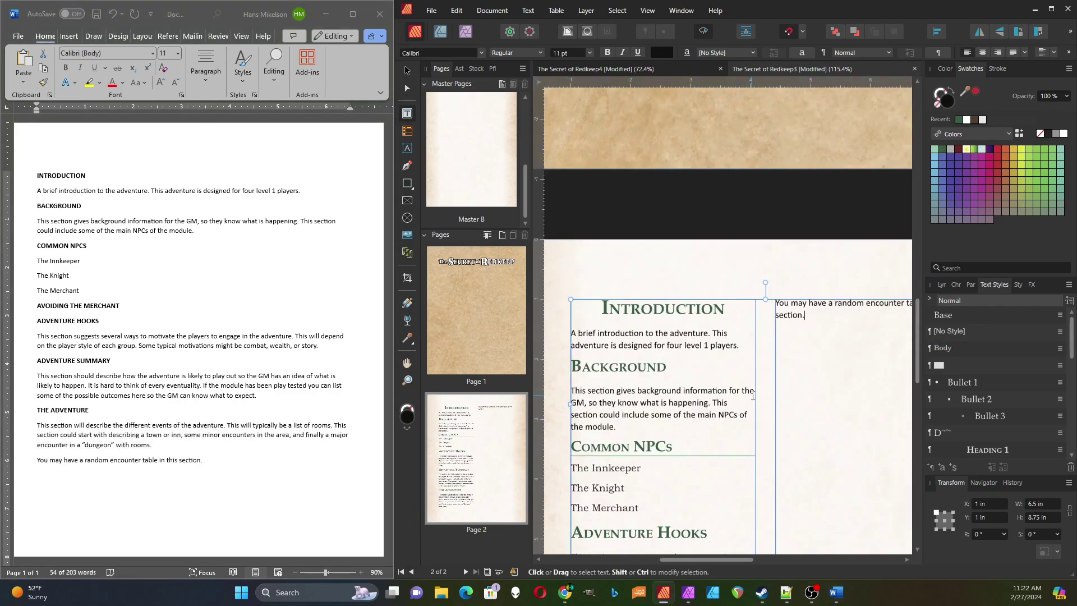
pyautogui.scroll(-5, 753, 396)
pyautogui.scroll(-1, 688, 397)
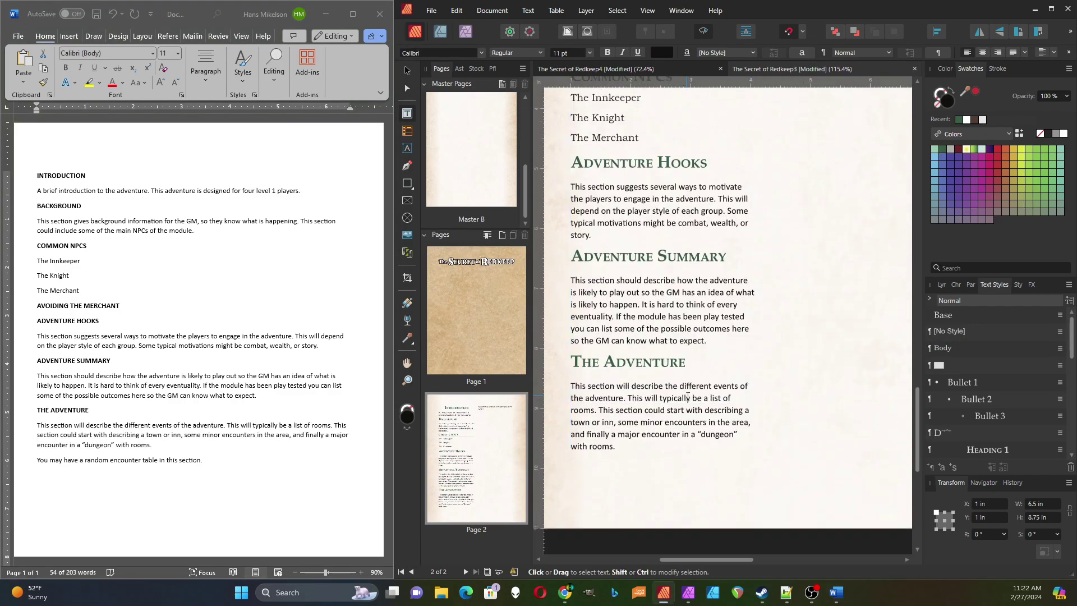
pyautogui.scroll(5, 688, 397)
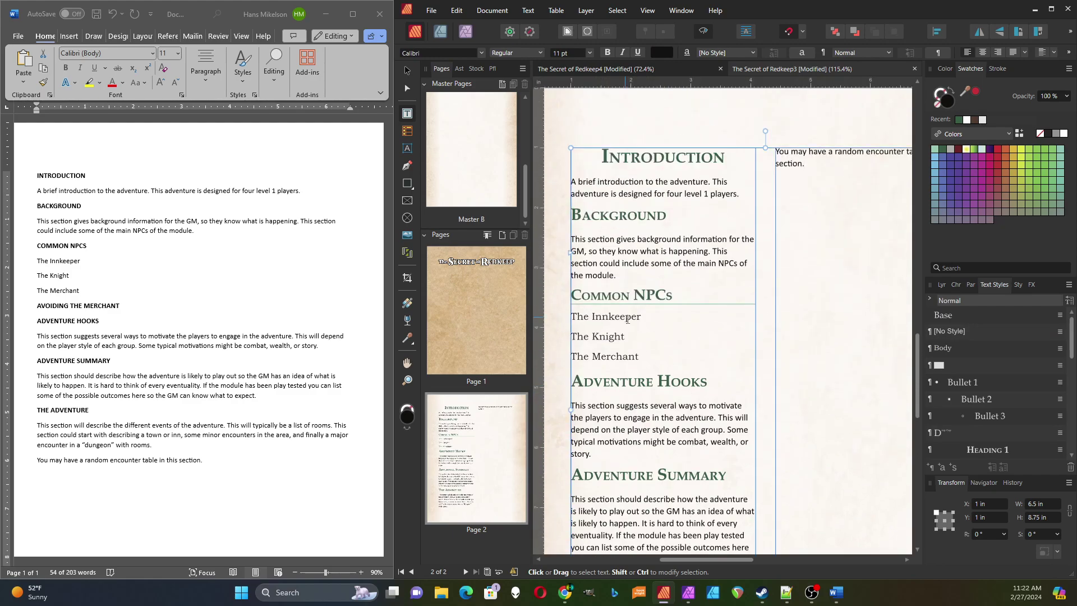
pyautogui.click(646, 183)
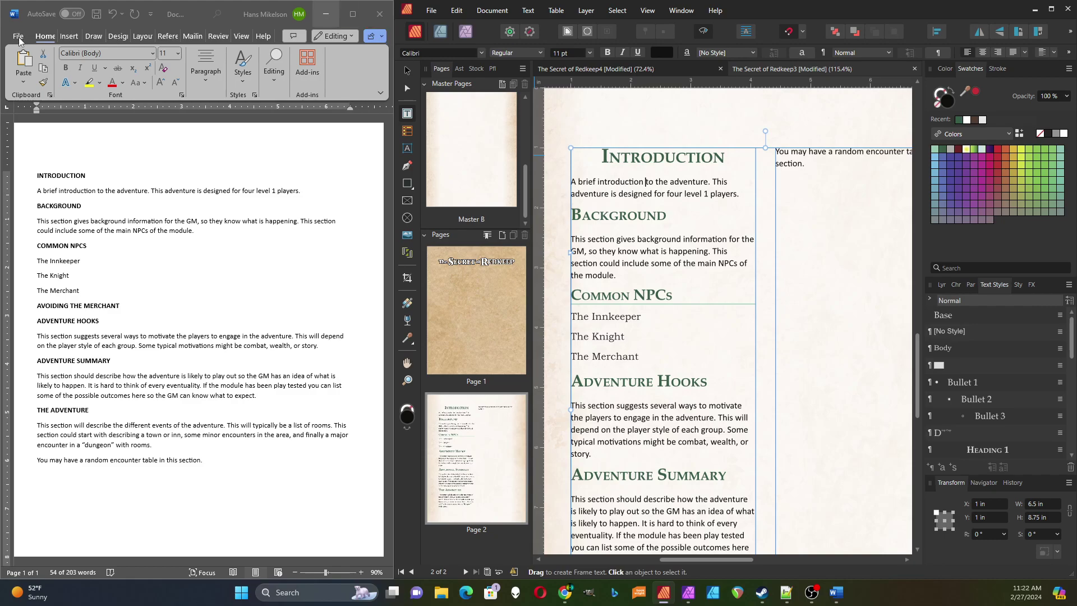
# - Hide Word, maximize Affinity, give the Introduction paragraph the Body style and open Body's settings
pyautogui.click(326, 19)
pyautogui.moveTo(758, 9); pyautogui.dragTo(604, 5)
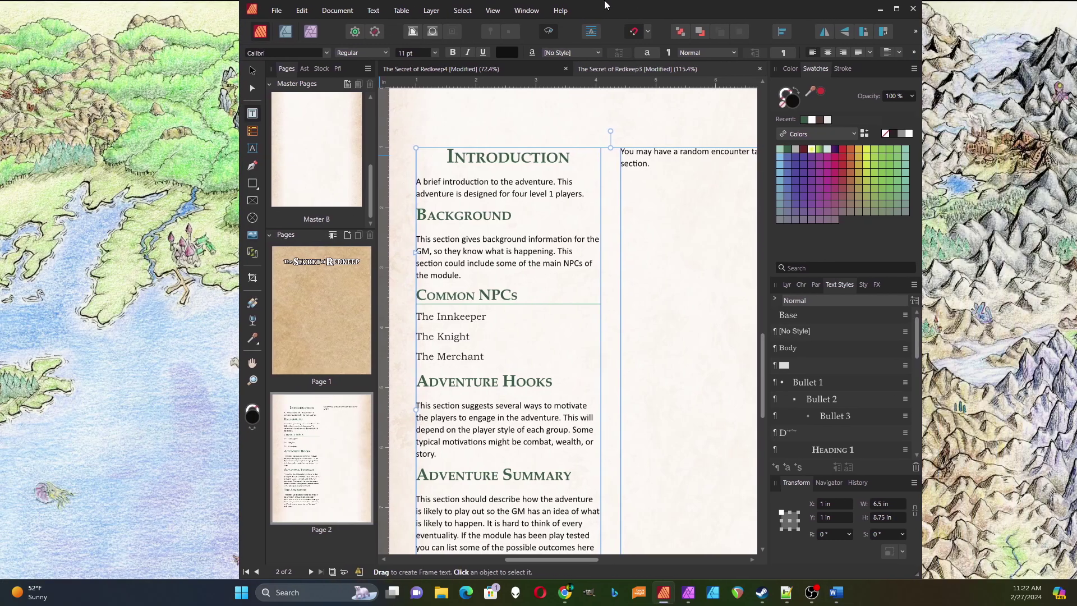
pyautogui.doubleClick(603, 8)
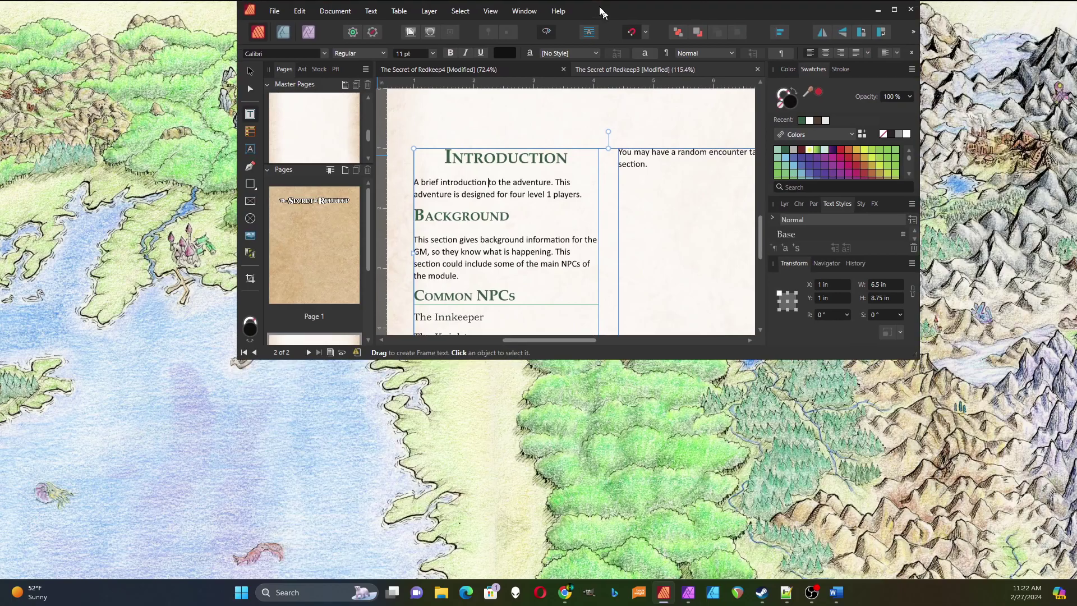
pyautogui.doubleClick(604, 10)
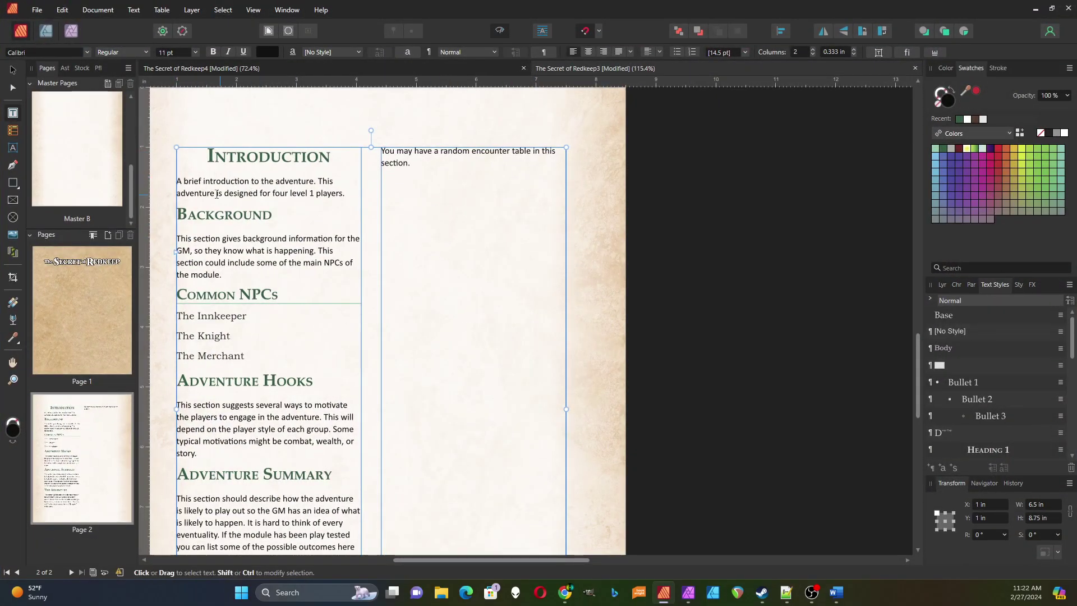
pyautogui.click(945, 349)
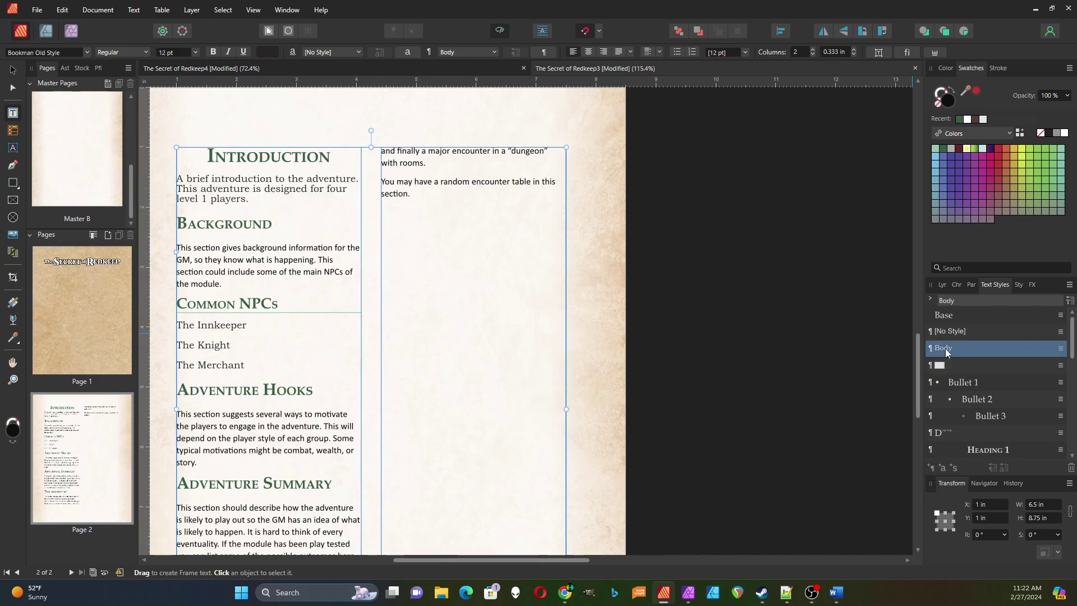
pyautogui.doubleClick(946, 349)
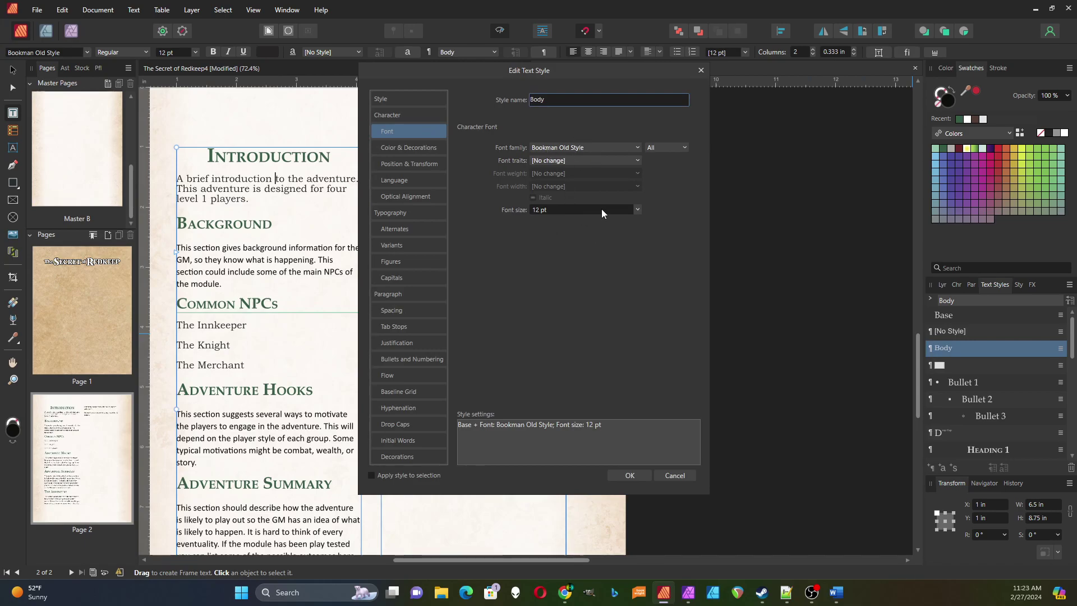
# - Change the Body style's font size from 12 pt to 10 pt and confirm
pyautogui.click(638, 210)
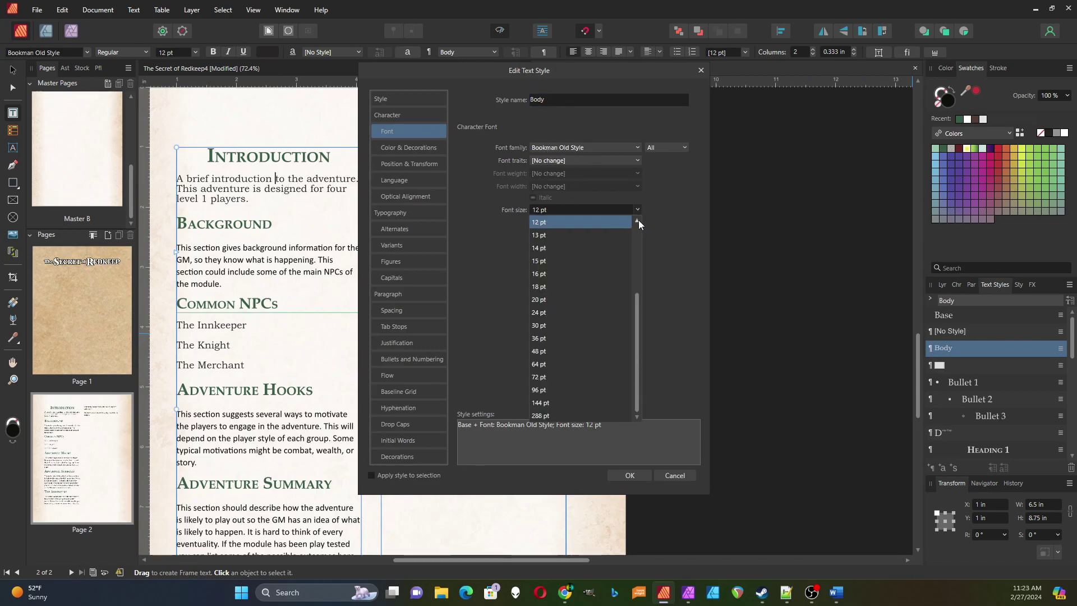
pyautogui.click(638, 220)
pyautogui.click(637, 221)
pyautogui.click(558, 222)
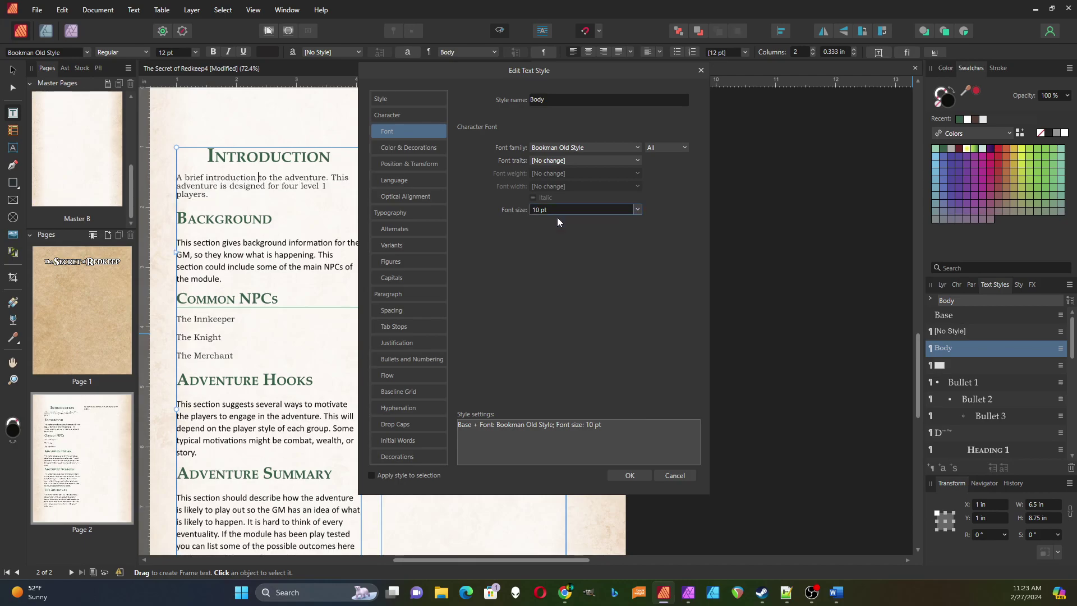
pyautogui.click(631, 476)
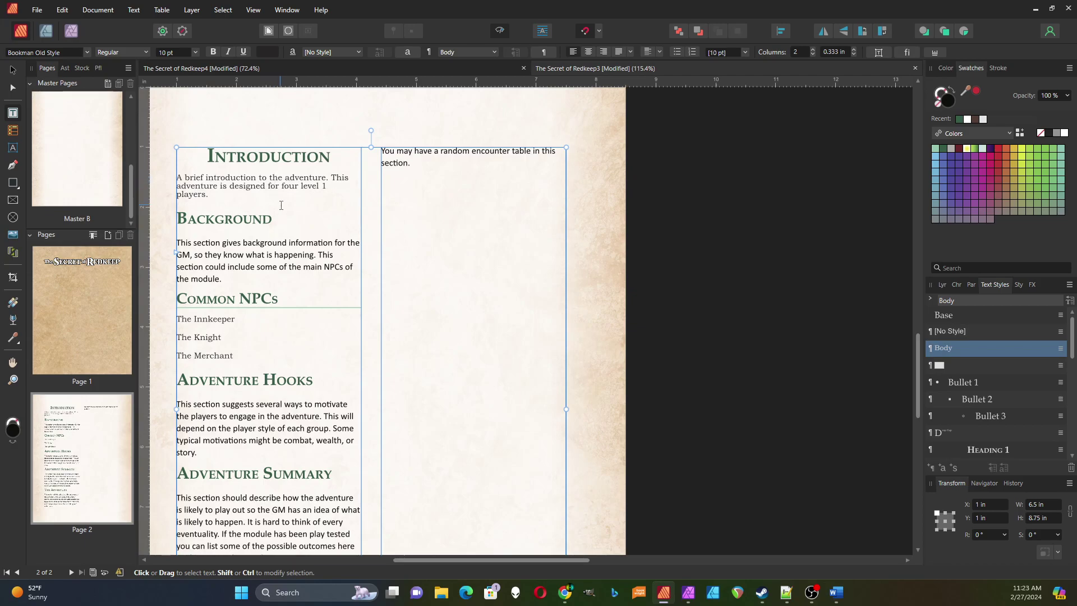
# - Apply the Body style to the Background and Adventure Hooks paragraphs
pyautogui.click(274, 245)
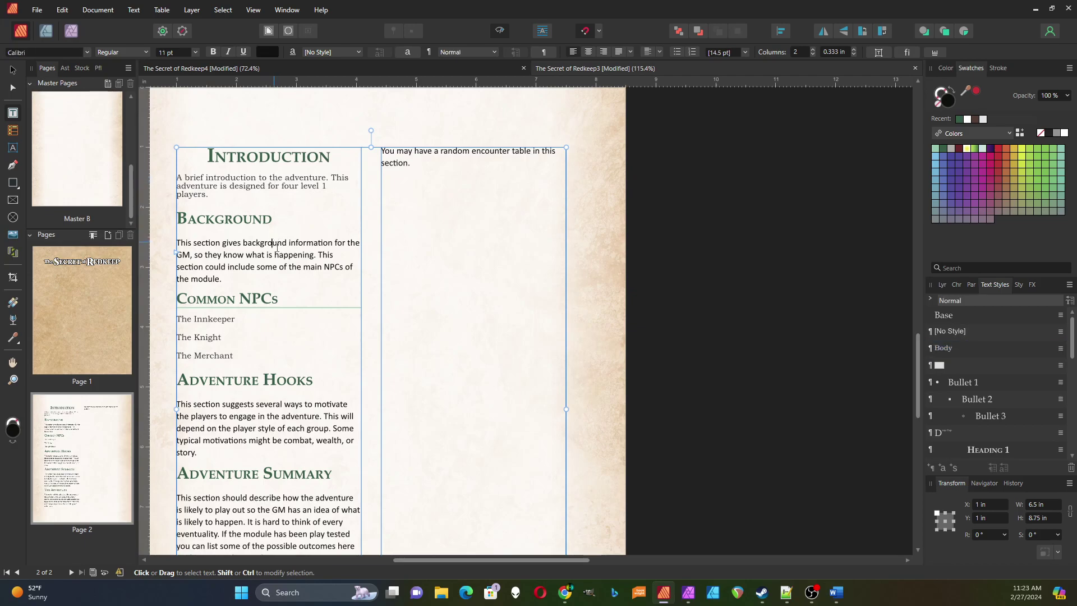
pyautogui.click(944, 347)
pyautogui.click(260, 390)
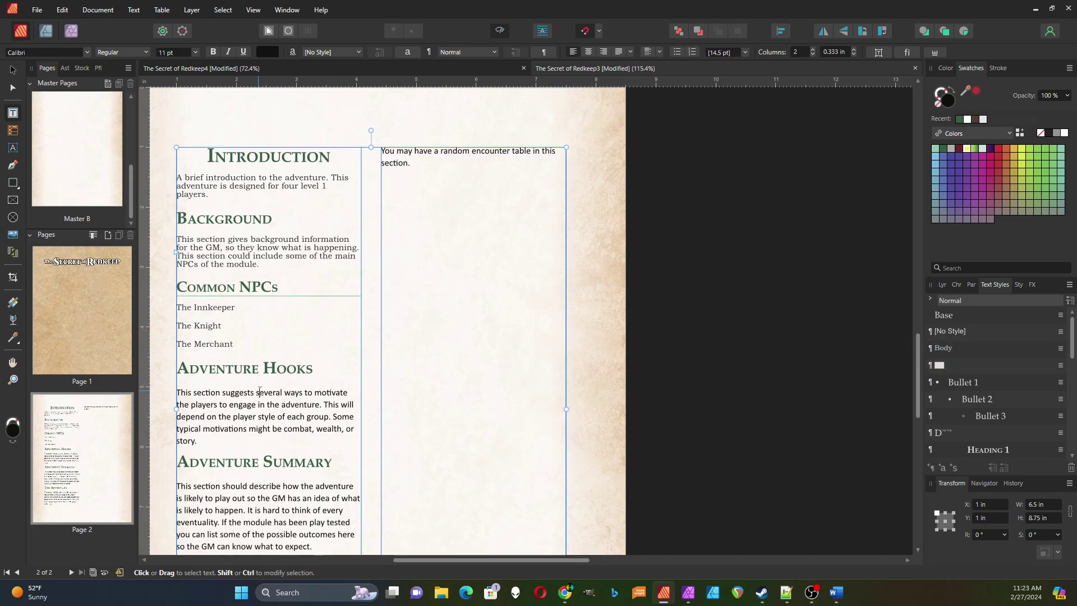
pyautogui.click(938, 349)
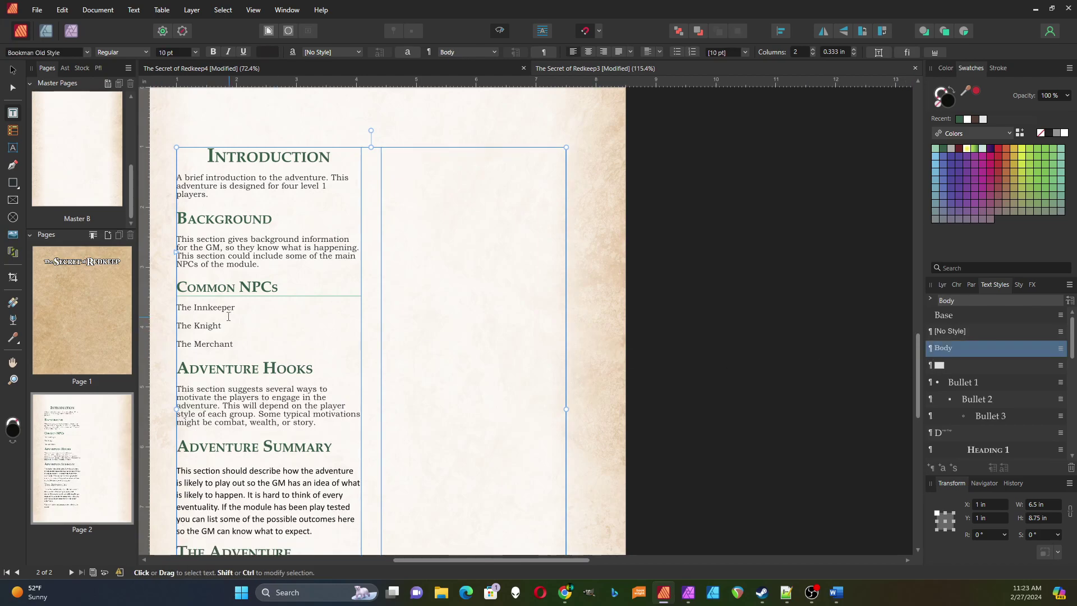
pyautogui.moveTo(235, 344); pyautogui.dragTo(168, 309)
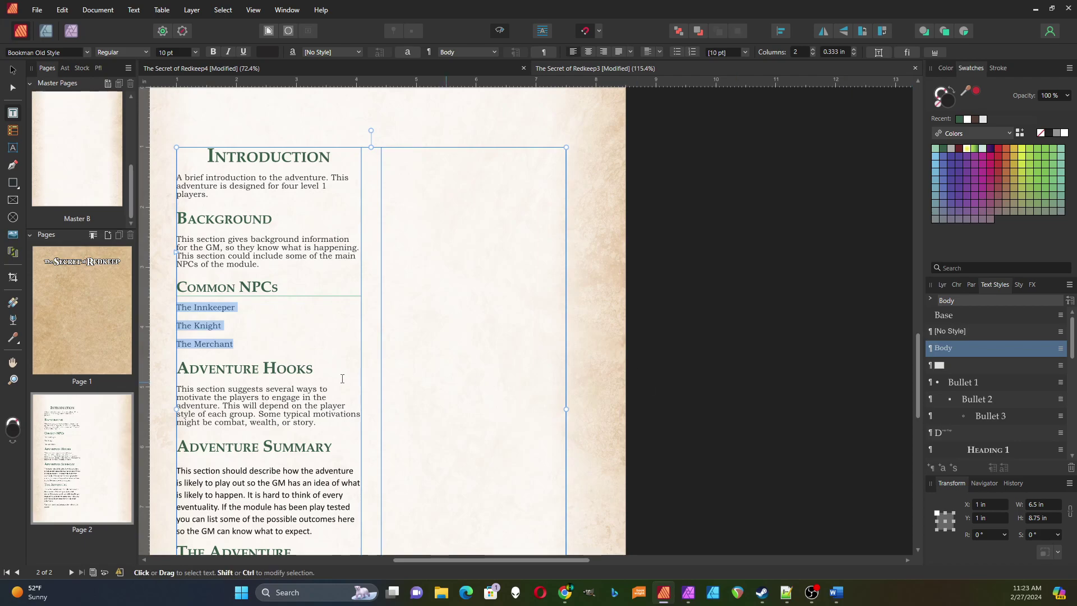
pyautogui.scroll(-3, 246, 381)
# - Apply the Body style to the Adventure Summary, The Adventure text and the random encounter line
pyautogui.click(247, 381)
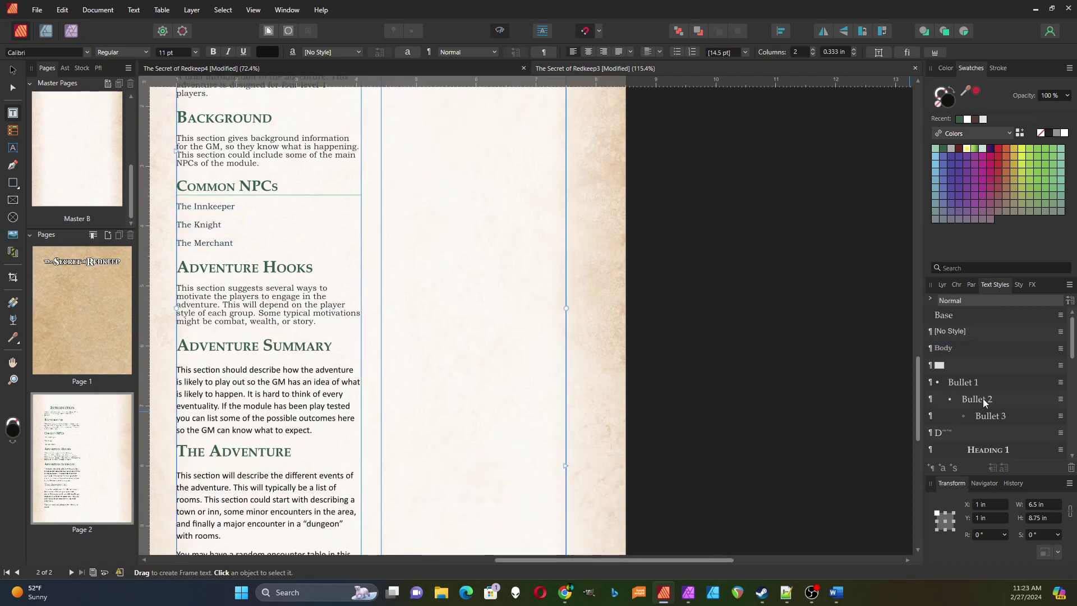
pyautogui.click(947, 349)
pyautogui.scroll(-2, 248, 395)
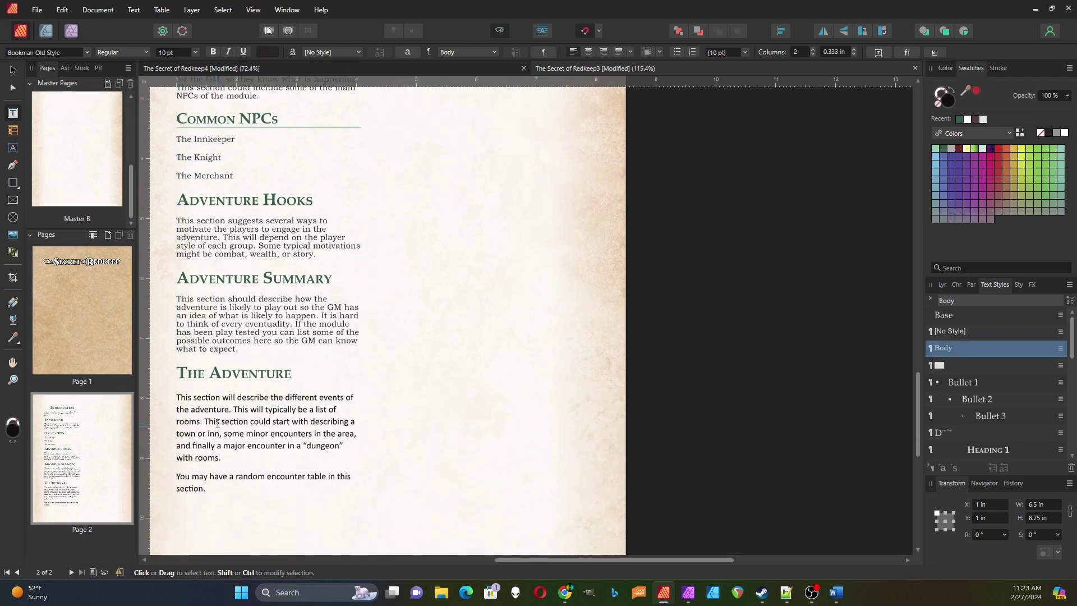
pyautogui.click(247, 394)
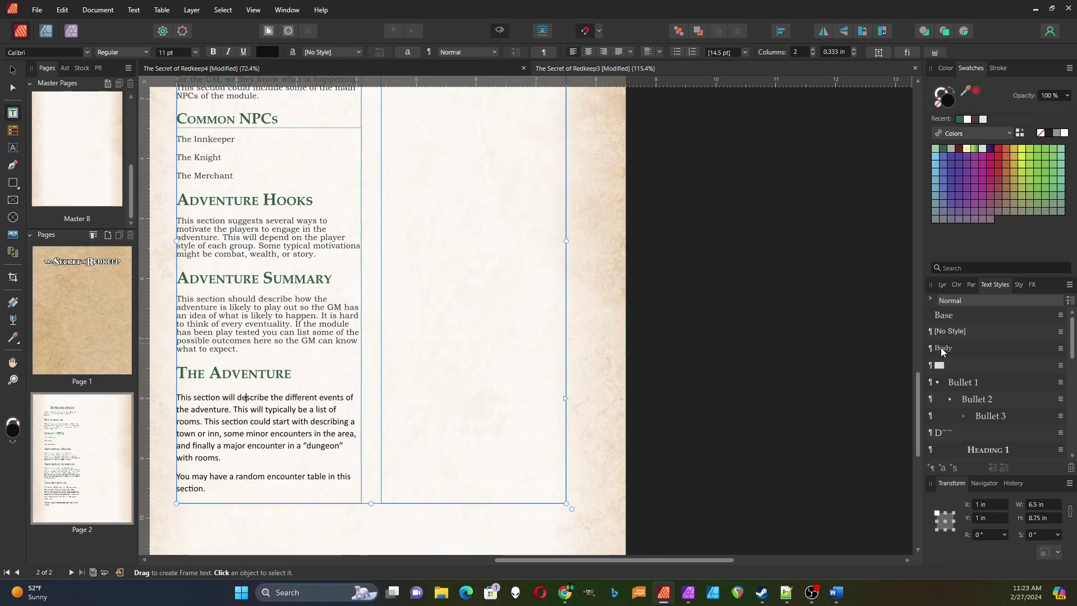
pyautogui.click(944, 350)
pyautogui.moveTo(223, 470); pyautogui.dragTo(175, 394)
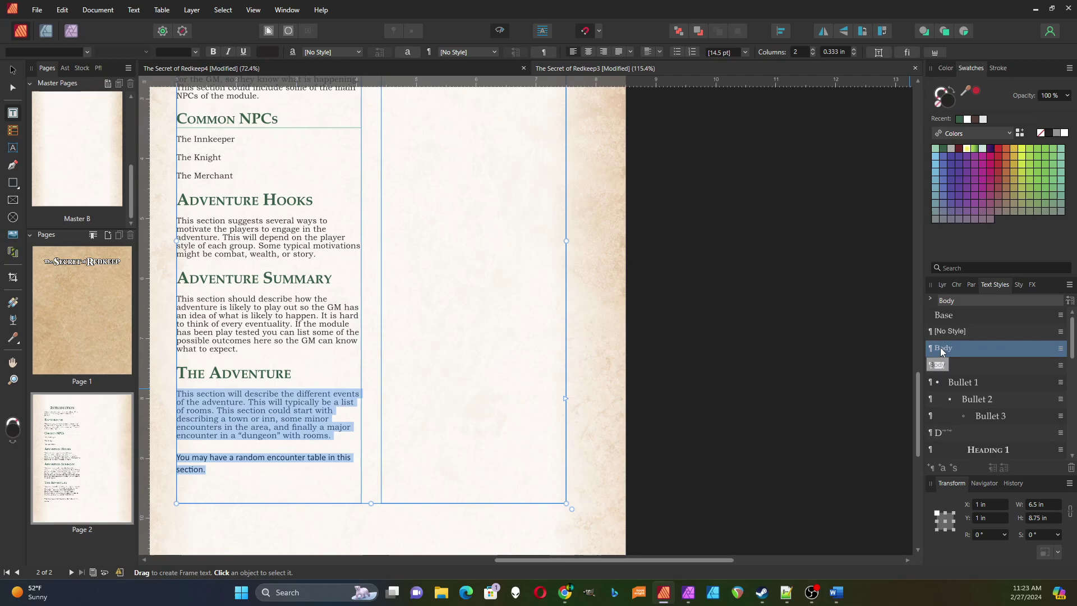
pyautogui.click(215, 466)
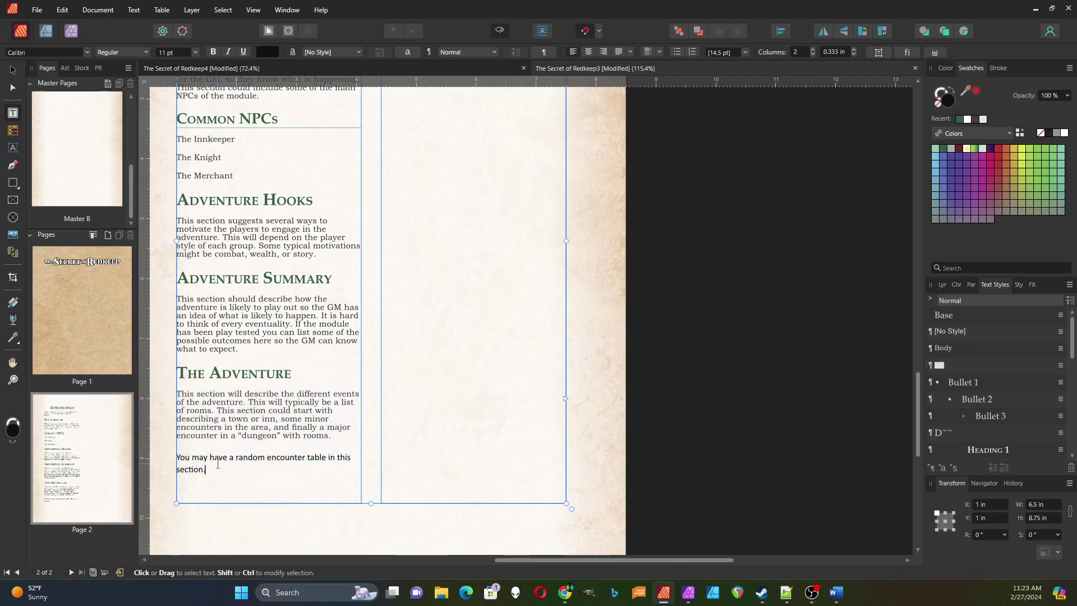
pyautogui.click(944, 348)
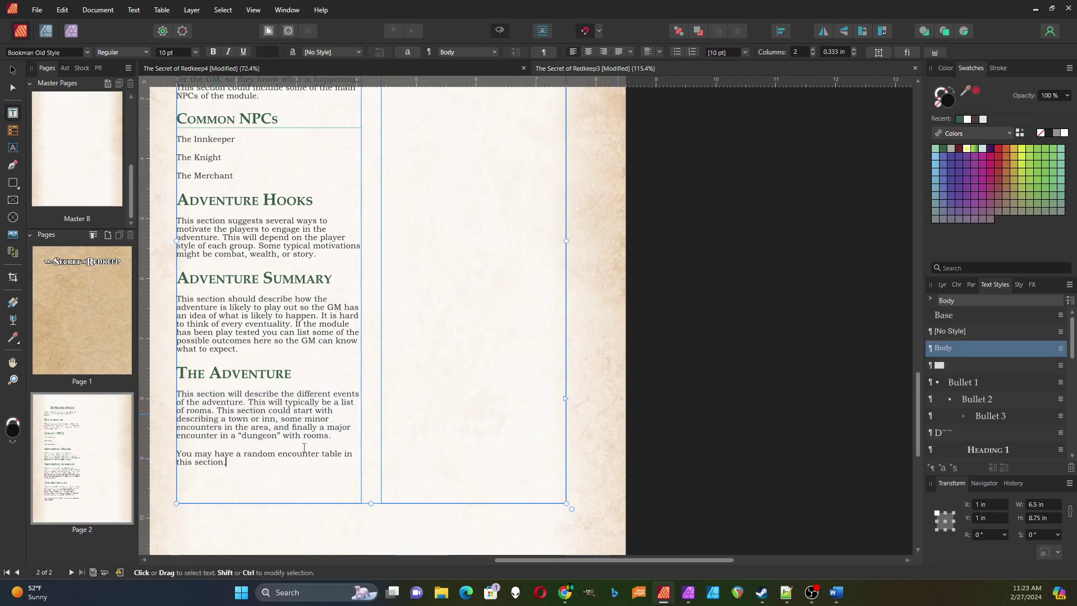
pyautogui.scroll(3, 294, 404)
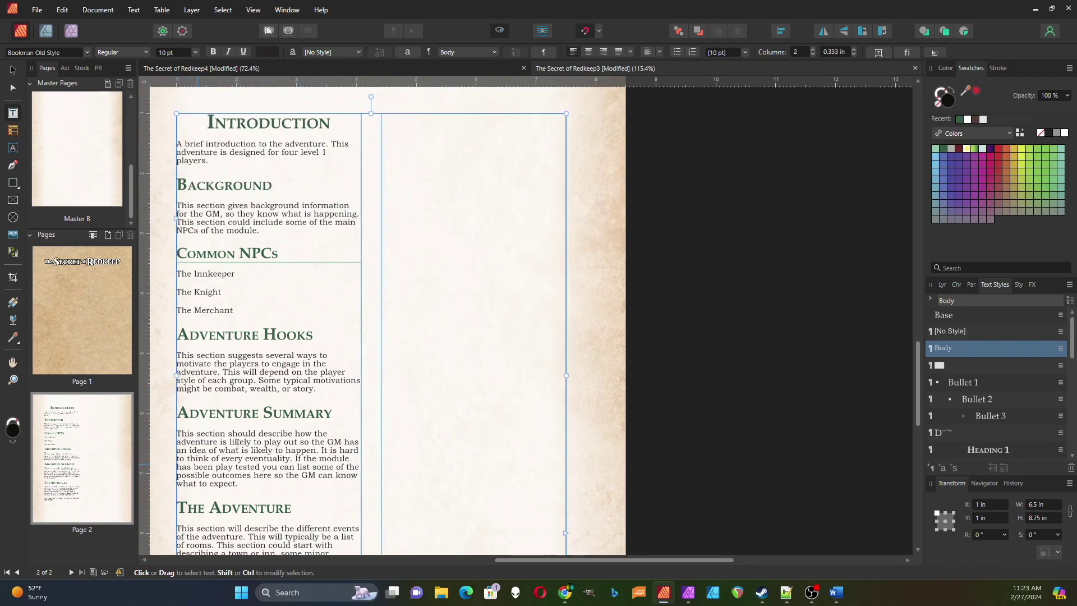
pyautogui.scroll(-2, 302, 341)
pyautogui.scroll(2, 305, 340)
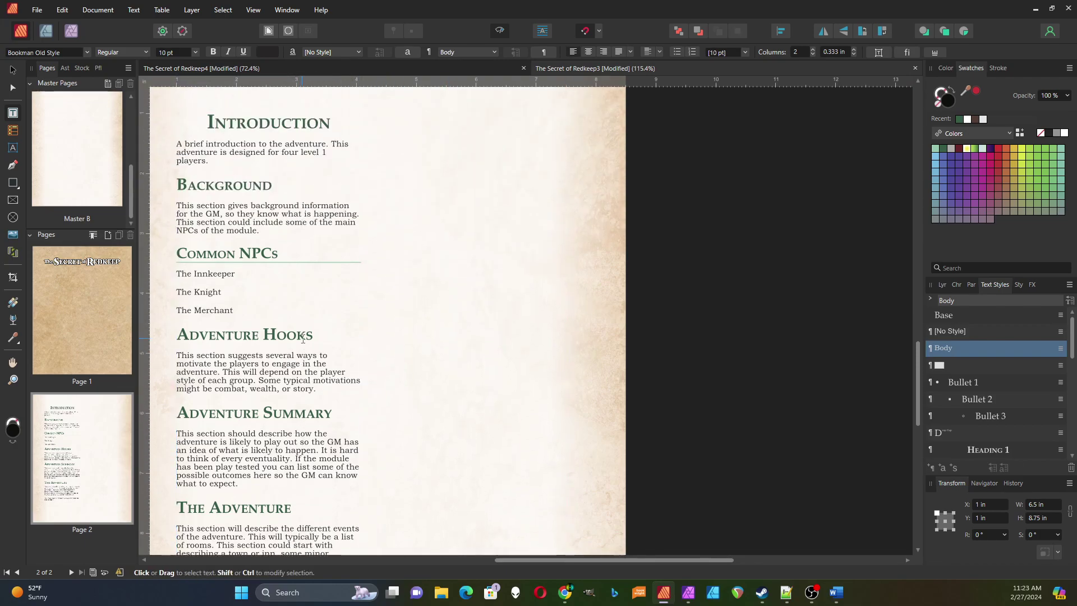